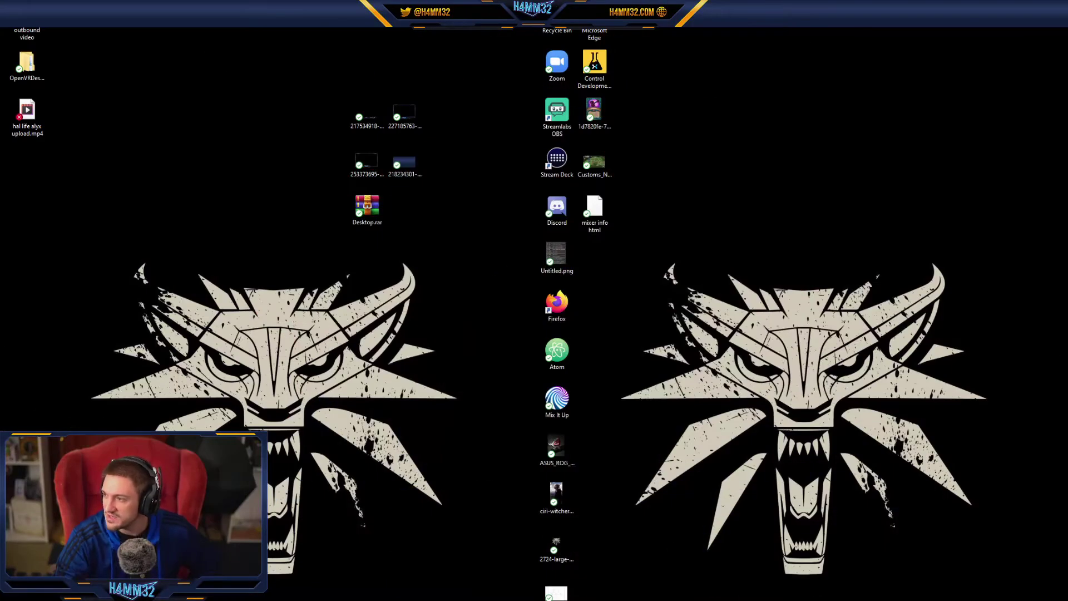
# Bring the browser window into view and look over its open Zoom and Facebook pages
pyautogui.moveTo(1067, 29); pyautogui.dragTo(980, 29)
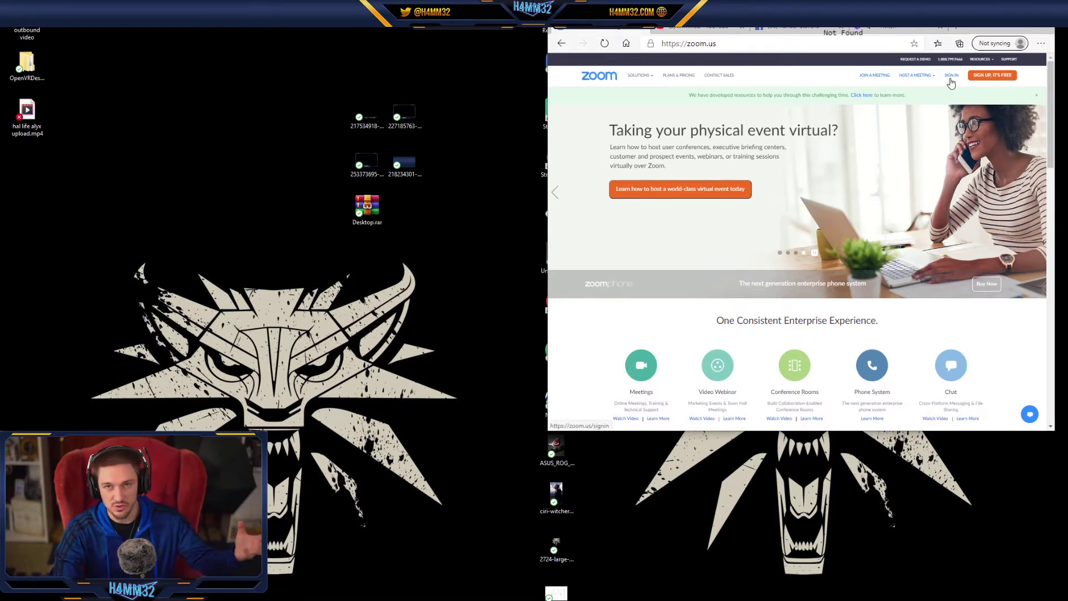
pyautogui.click(697, 30)
pyautogui.click(789, 29)
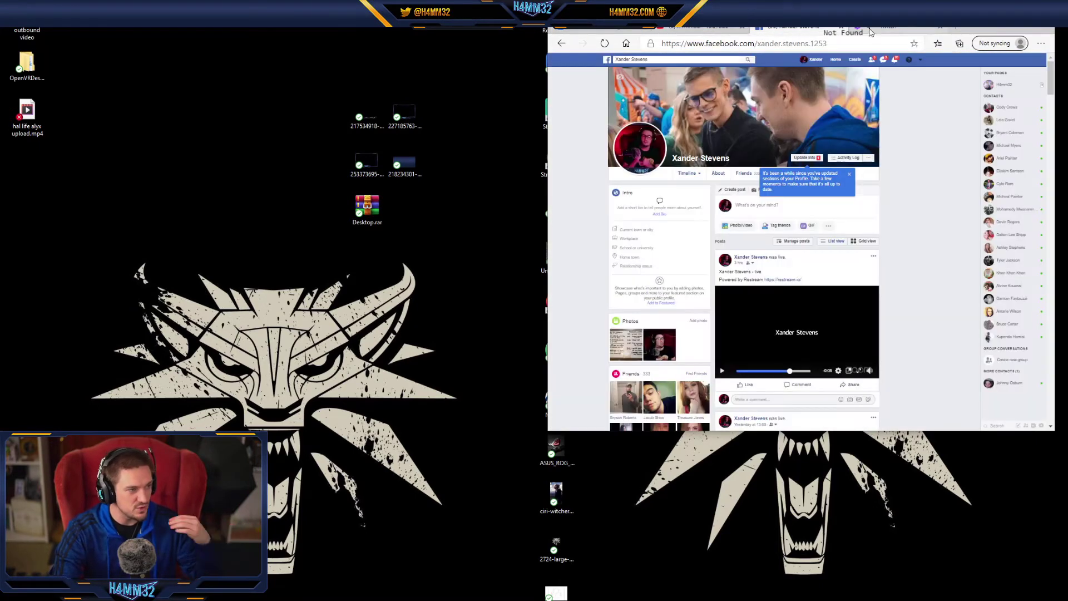
pyautogui.click(867, 29)
pyautogui.click(599, 29)
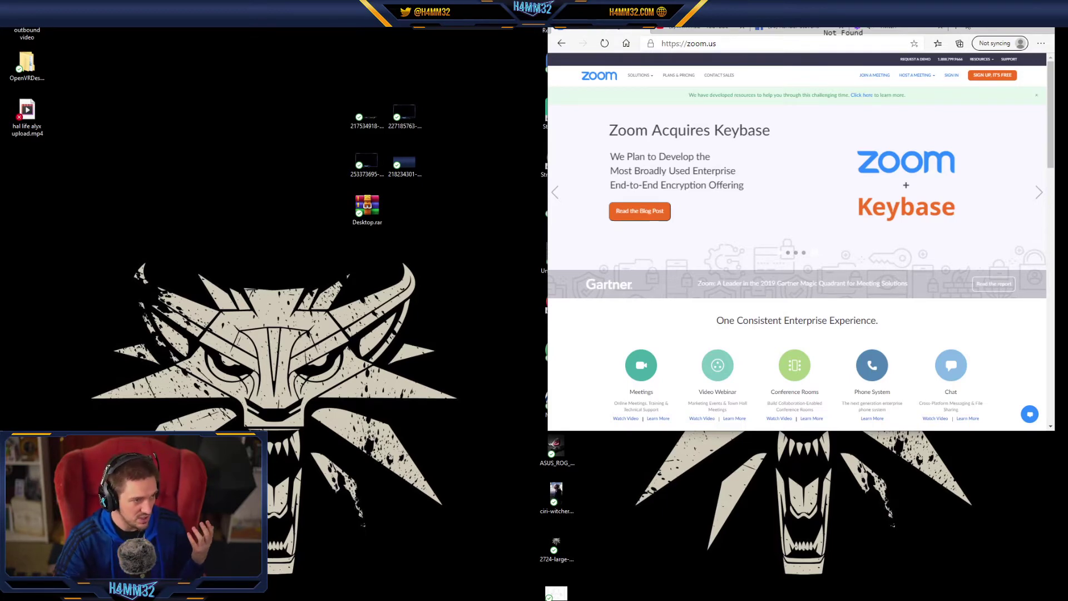
pyautogui.press('super+Down')
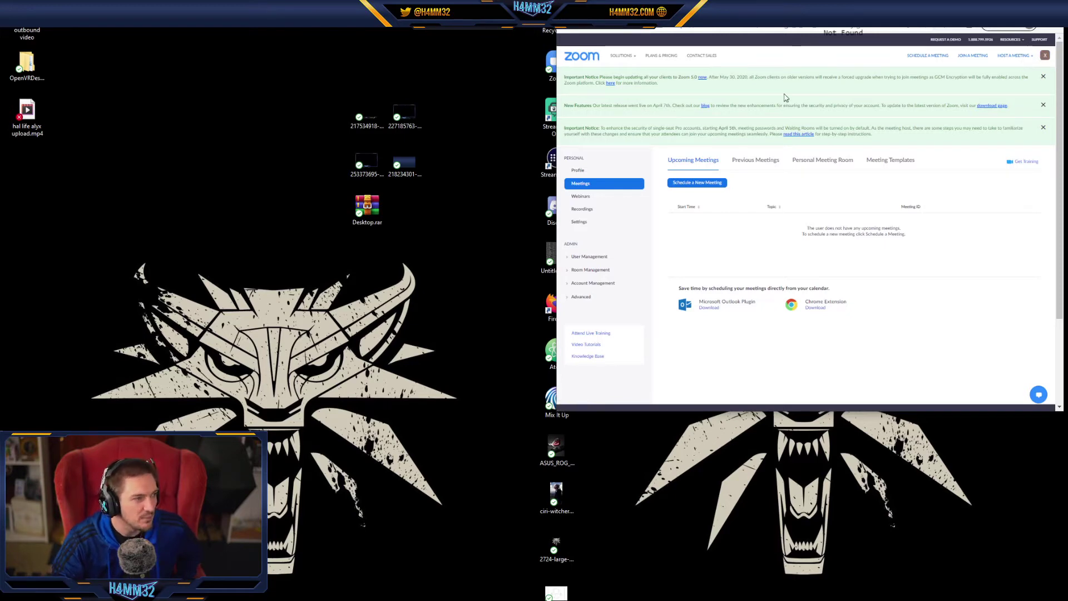
# View the Zoom meeting plans and pricing, and open the signed-in account's profile page
pyautogui.click(662, 57)
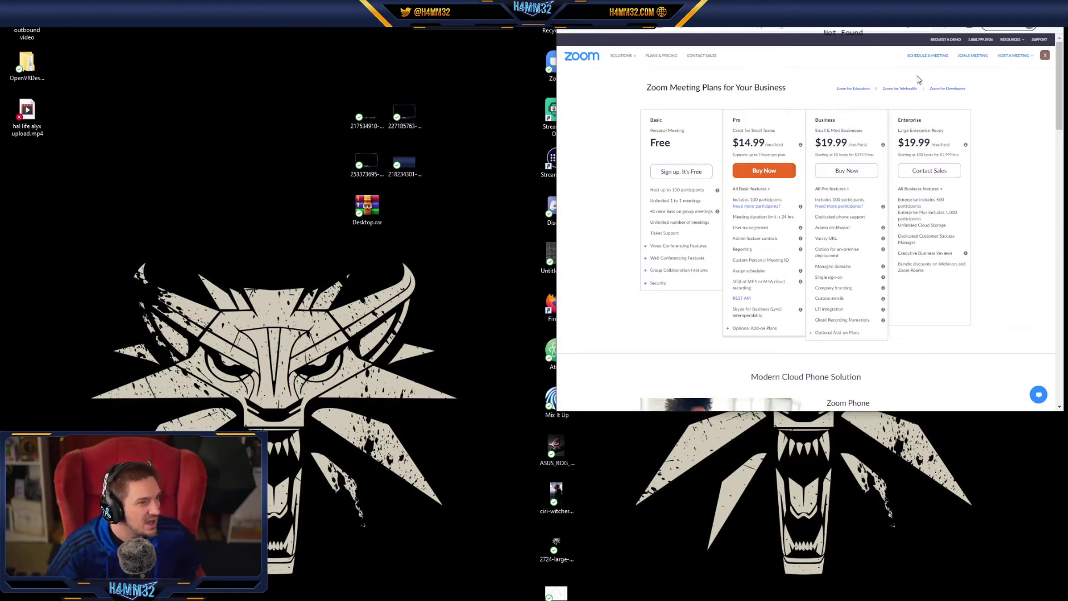
pyautogui.click(1045, 58)
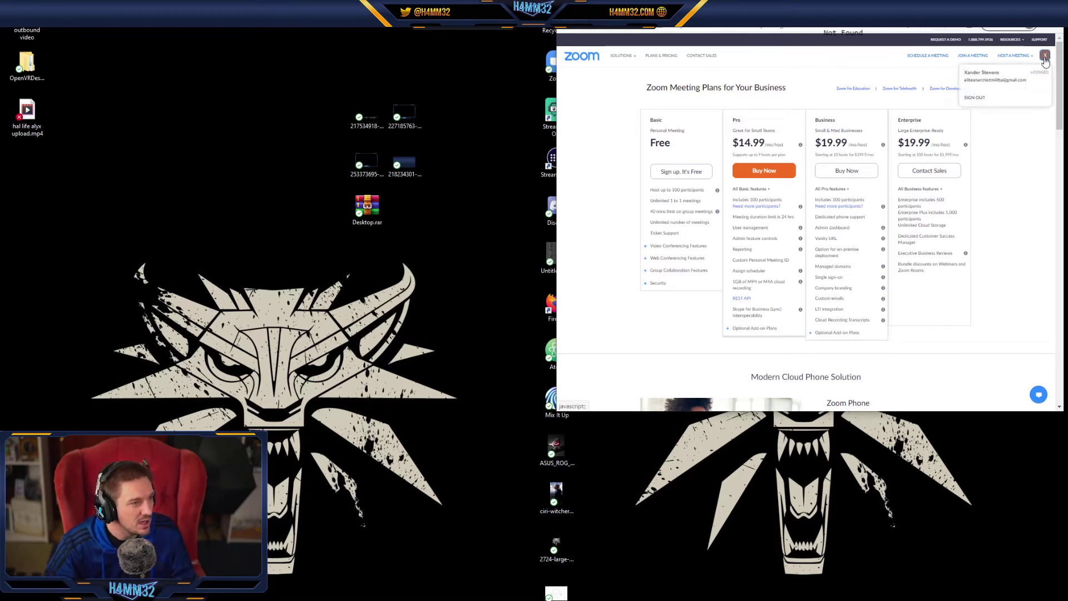
pyautogui.click(986, 79)
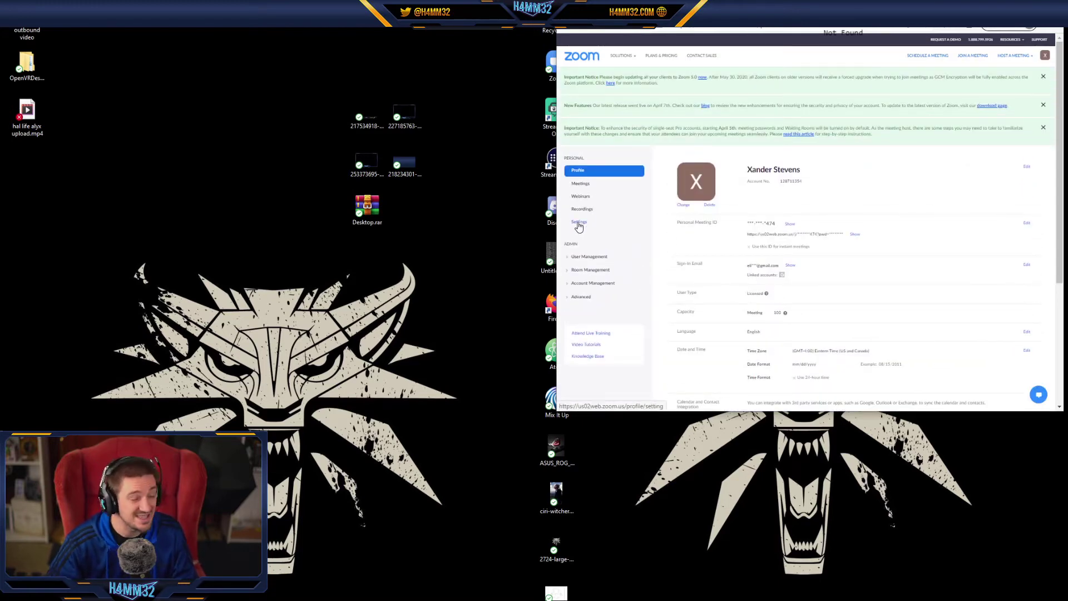
# Open the account's settings and examine the meeting options from scheduling through the live streaming section of In Meeting (Advanced)
pyautogui.click(579, 223)
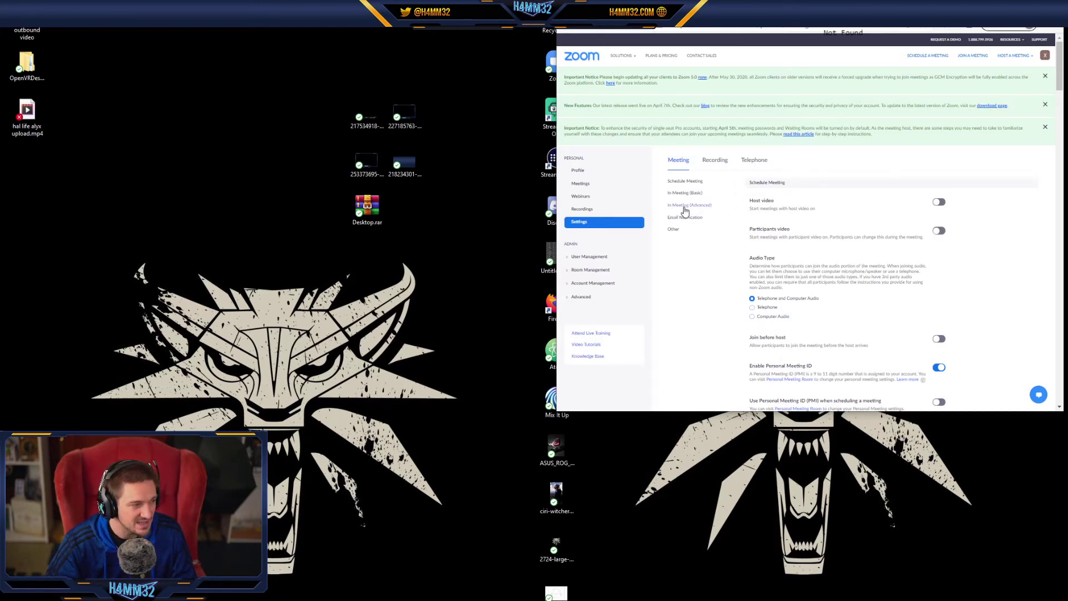
pyautogui.scroll(-15, 685, 211)
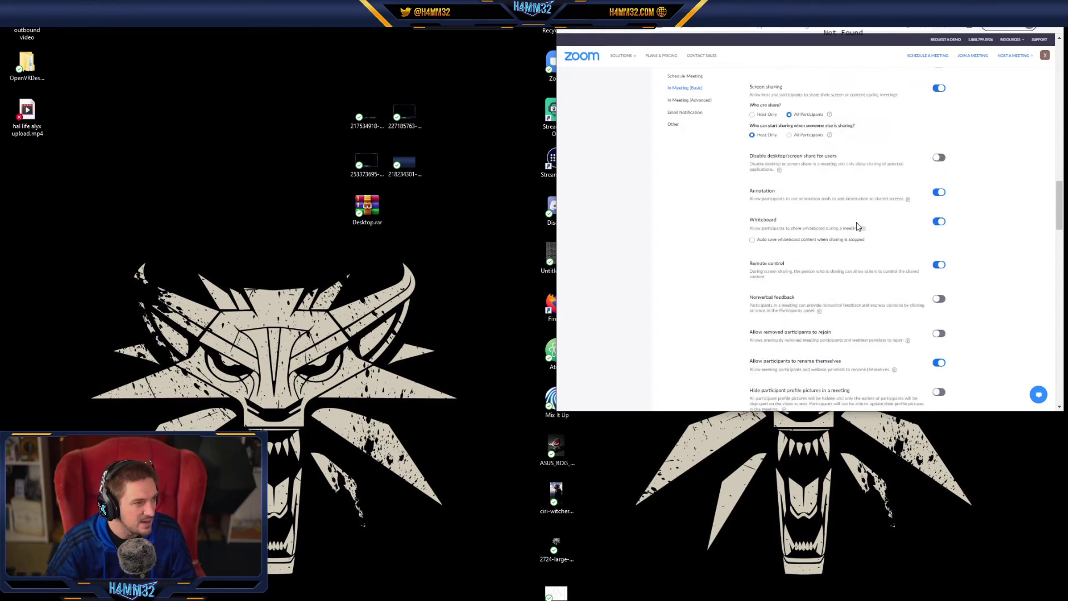
pyautogui.scroll(15, 856, 226)
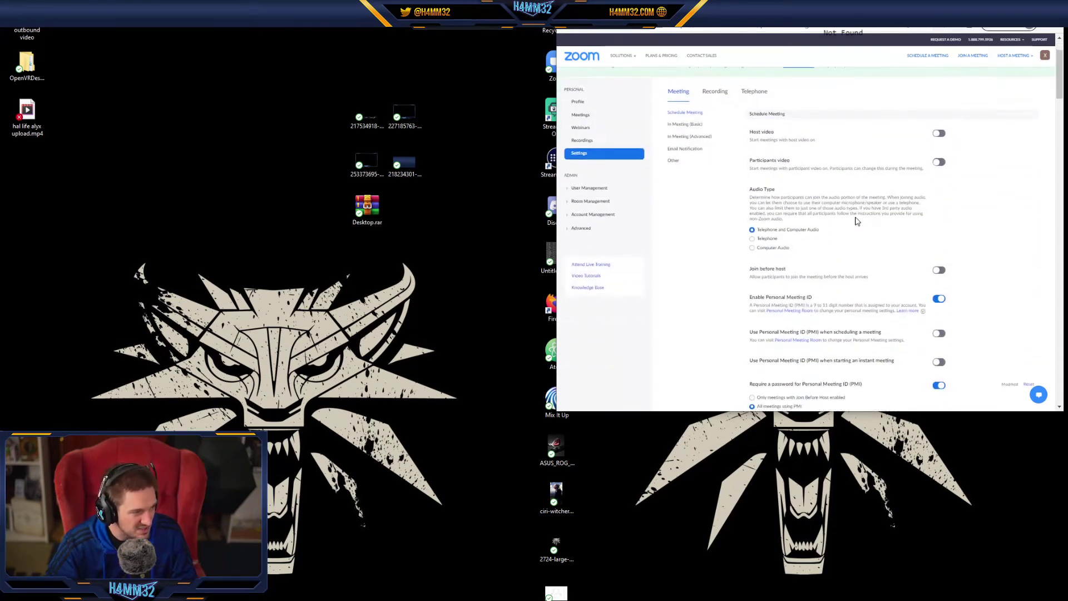
pyautogui.scroll(-1, 857, 222)
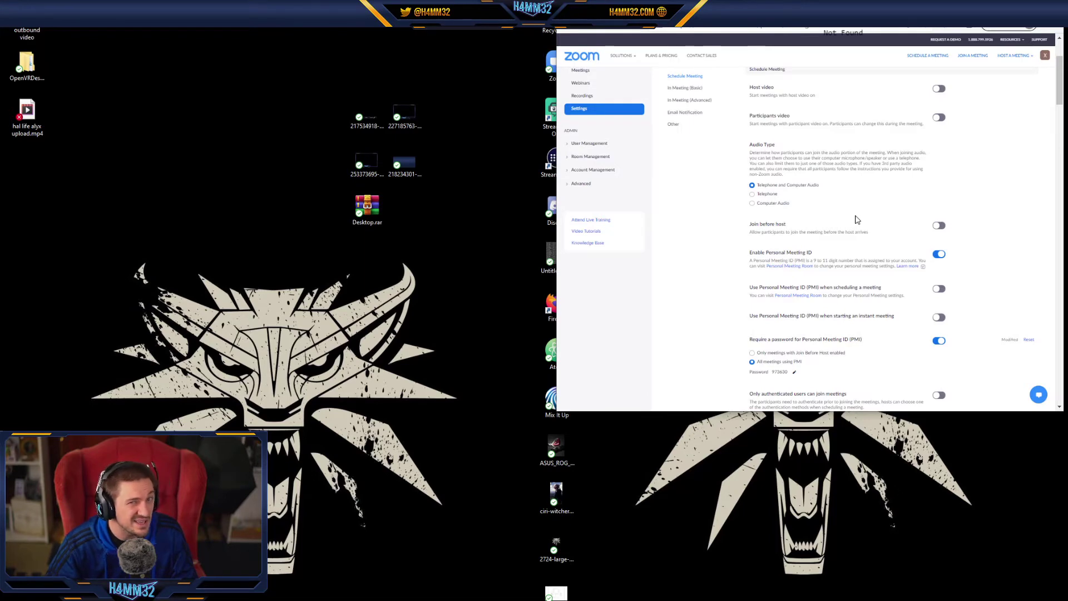
pyautogui.scroll(-4, 856, 220)
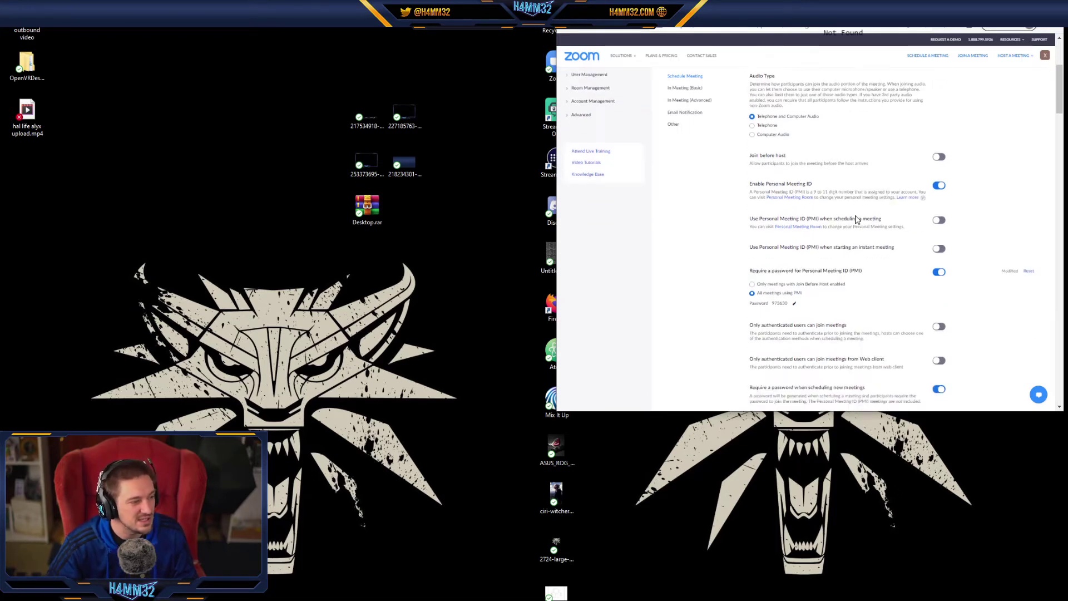
pyautogui.scroll(-5, 856, 219)
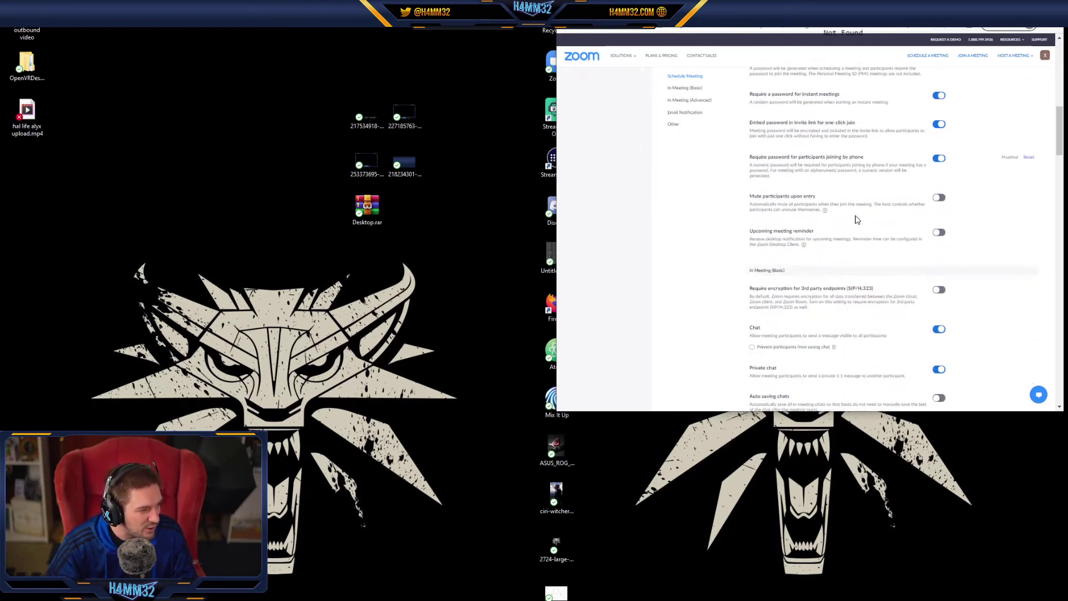
pyautogui.scroll(-4, 856, 220)
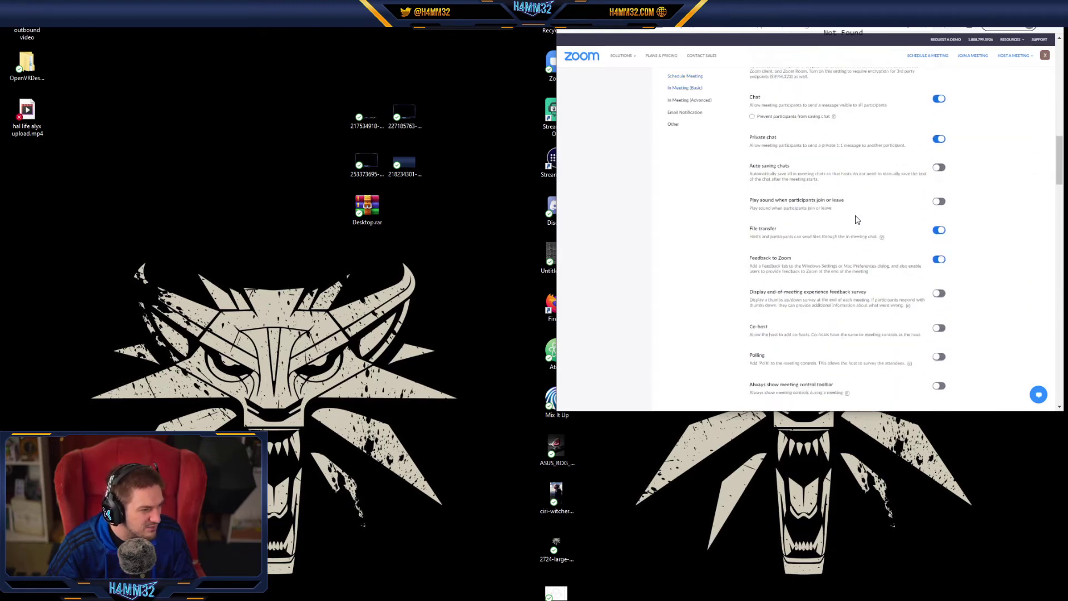
pyautogui.scroll(1, 855, 220)
pyautogui.scroll(-20, 806, 139)
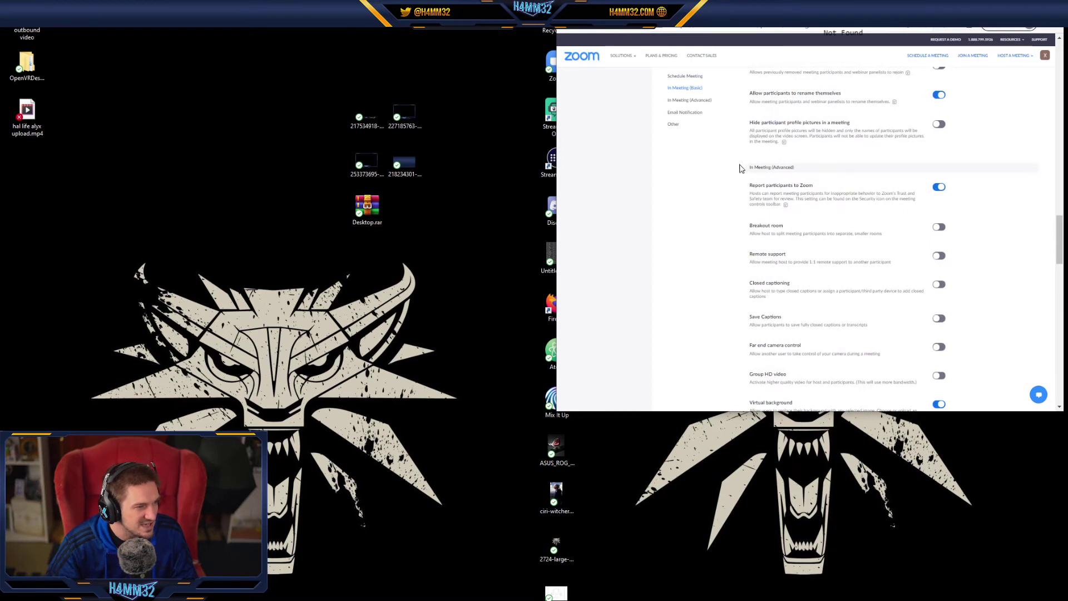
pyautogui.scroll(-3, 834, 173)
pyautogui.scroll(-3, 839, 171)
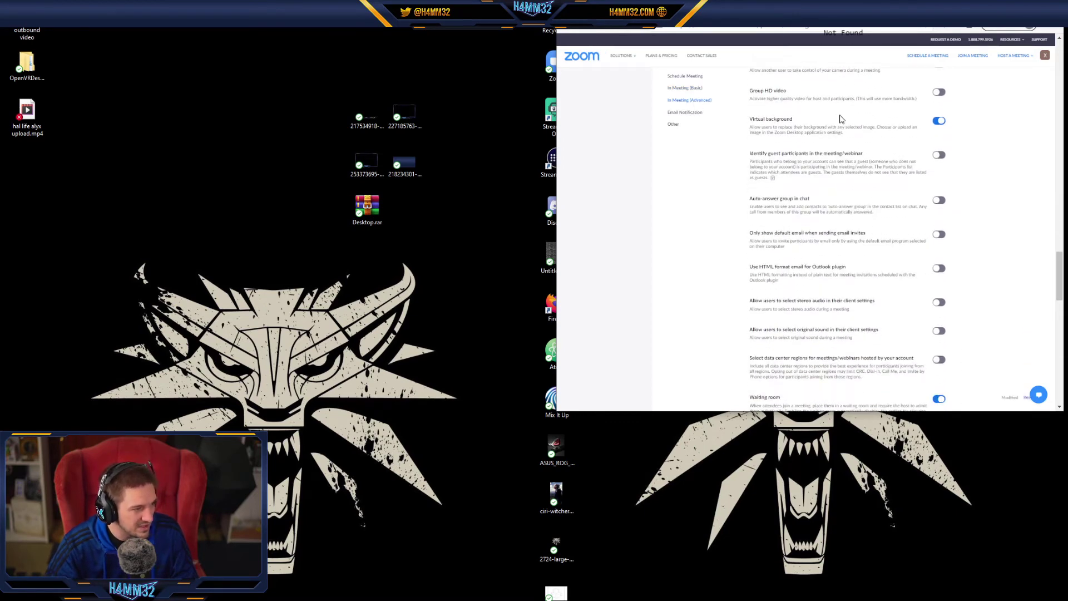
pyautogui.scroll(-3, 843, 139)
pyautogui.scroll(-2, 860, 170)
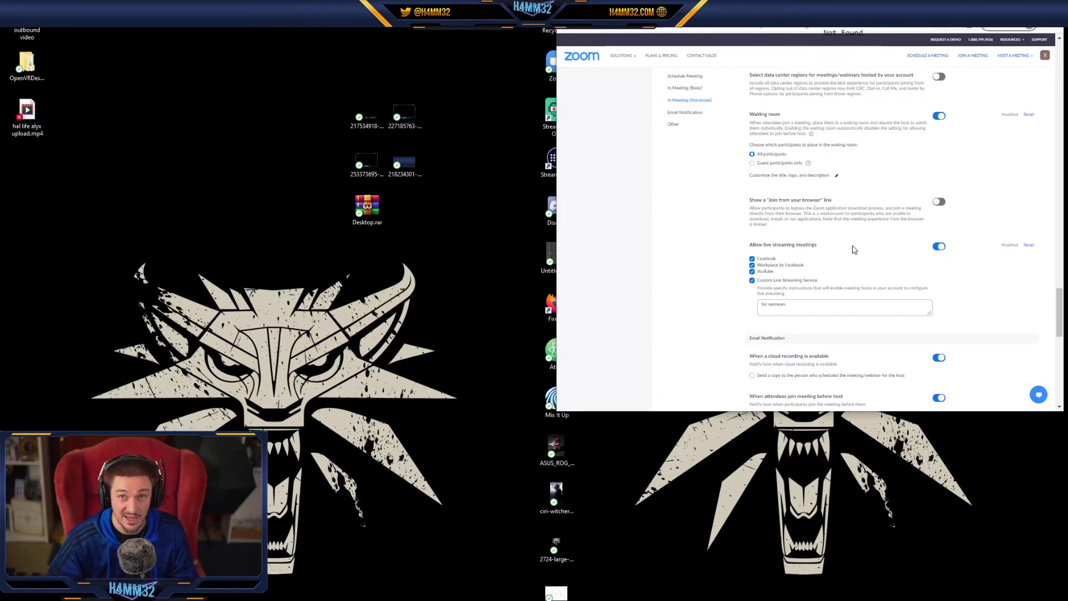
# Allow live streaming meetings for Facebook, Workplace by Facebook, YouTube and Custom Live Streaming Service, with the instructions "for restream", and save
pyautogui.click(939, 246)
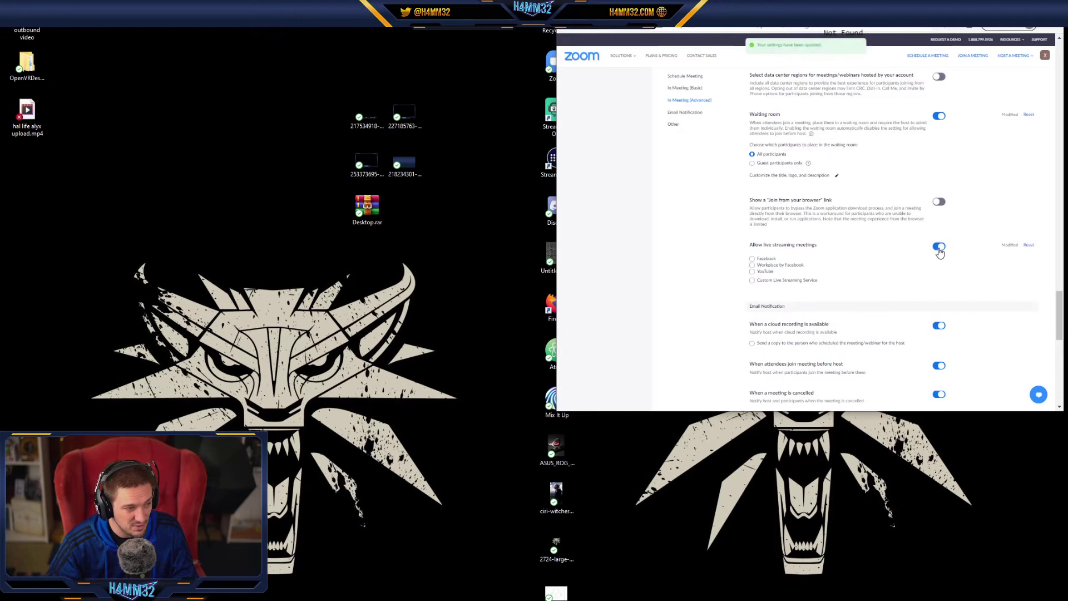
pyautogui.click(752, 260)
pyautogui.click(752, 265)
pyautogui.click(752, 272)
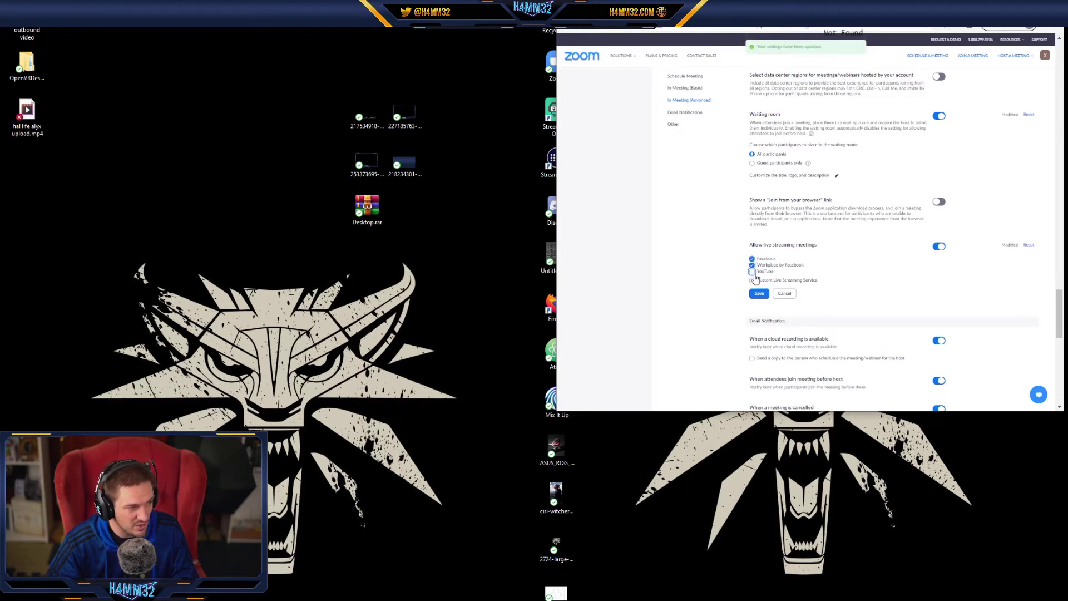
pyautogui.click(752, 280)
pyautogui.click(796, 308)
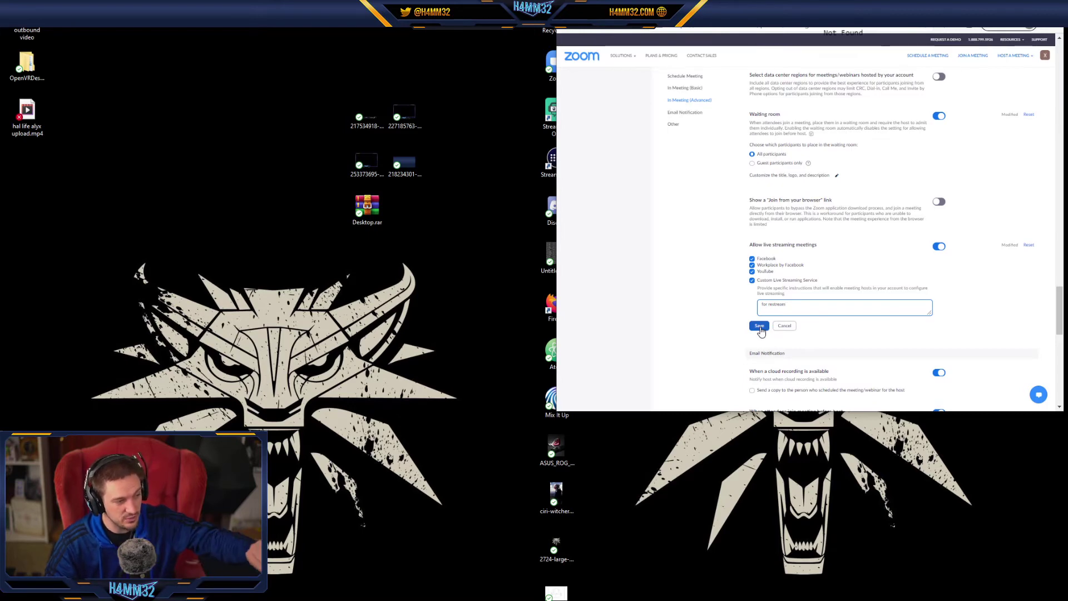
pyautogui.click(760, 328)
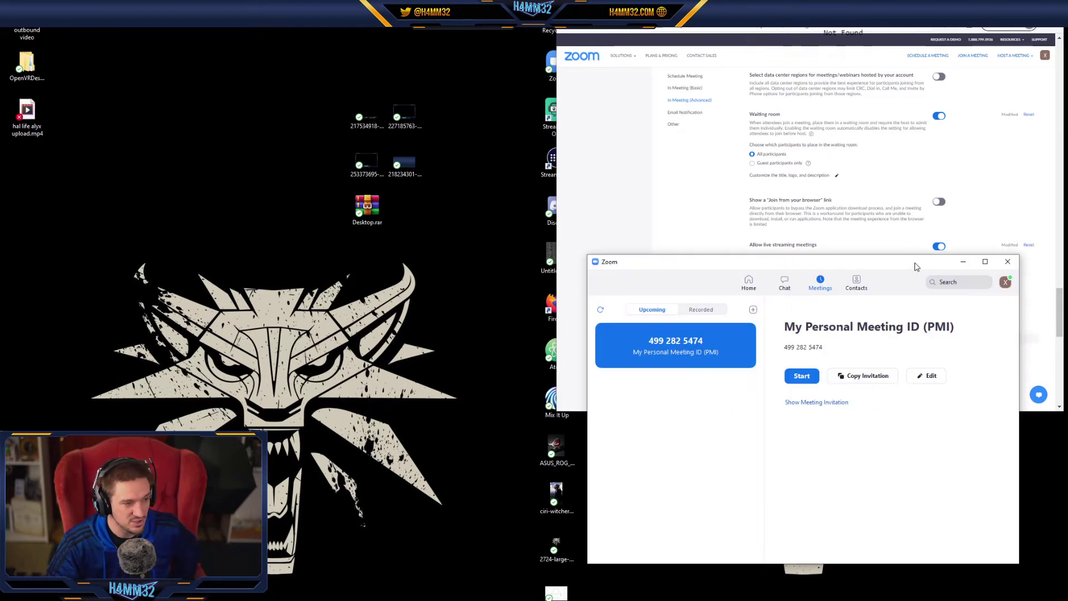
# In the Zoom desktop client, start the personal meeting and dismiss the audio conference options without joining audio
pyautogui.moveTo(915, 266); pyautogui.dragTo(377, 21)
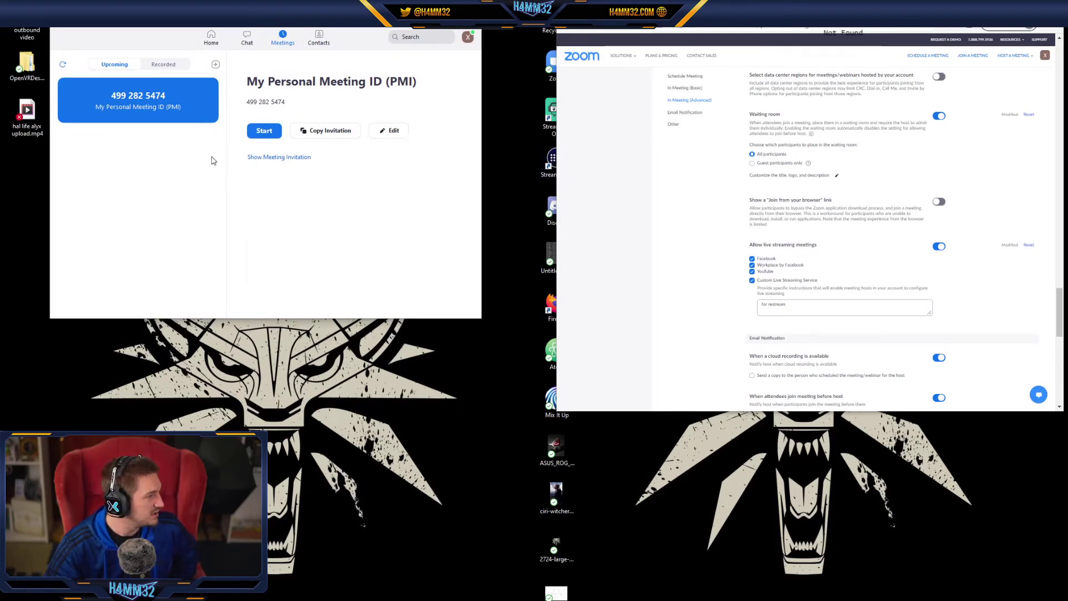
pyautogui.click(264, 130)
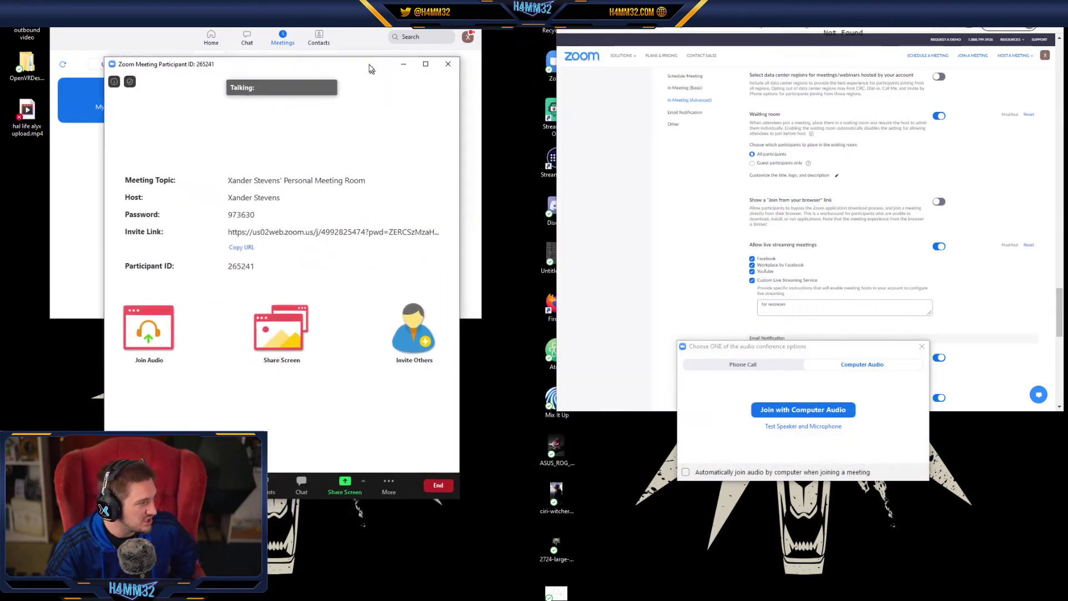
pyautogui.click(922, 346)
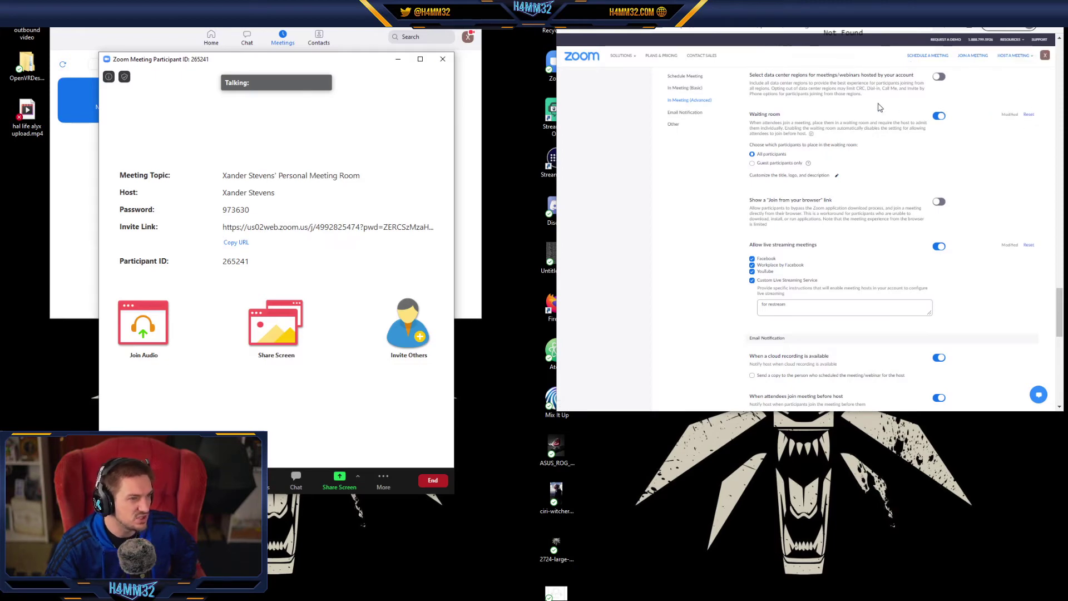
# Reposition the meeting window and take the meeting live on the Custom Live Streaming Service
pyautogui.moveTo(1007, 52)
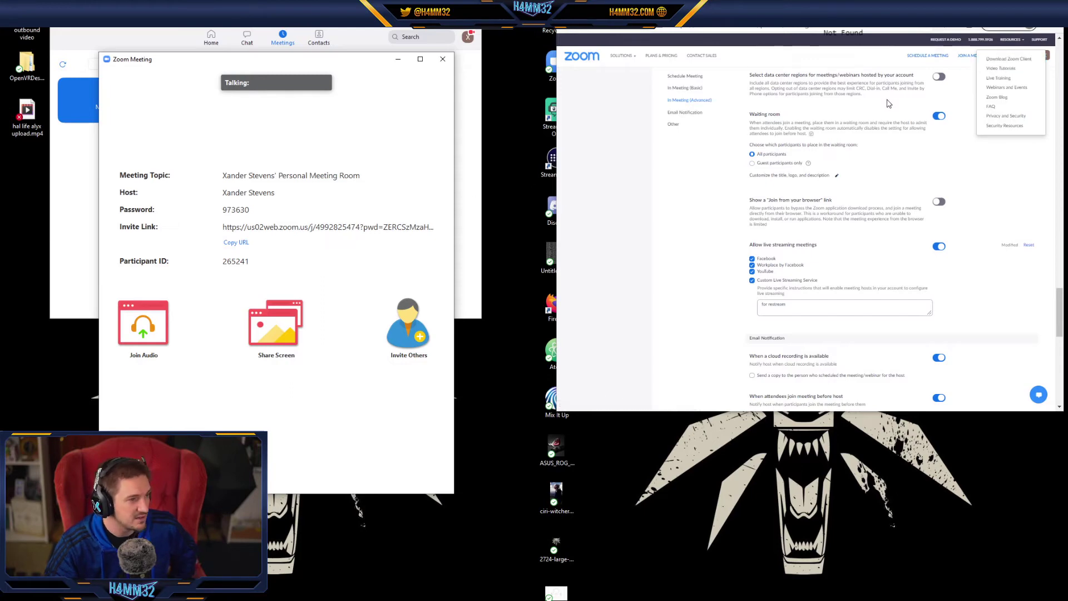
pyautogui.moveTo(422, 165)
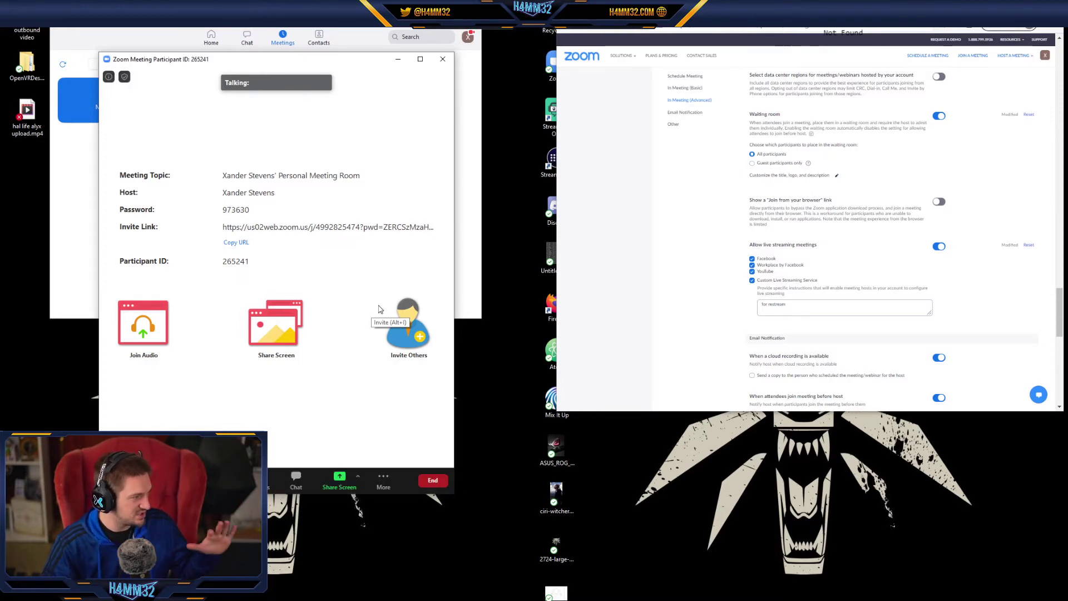
pyautogui.moveTo(325, 96); pyautogui.dragTo(360, 90)
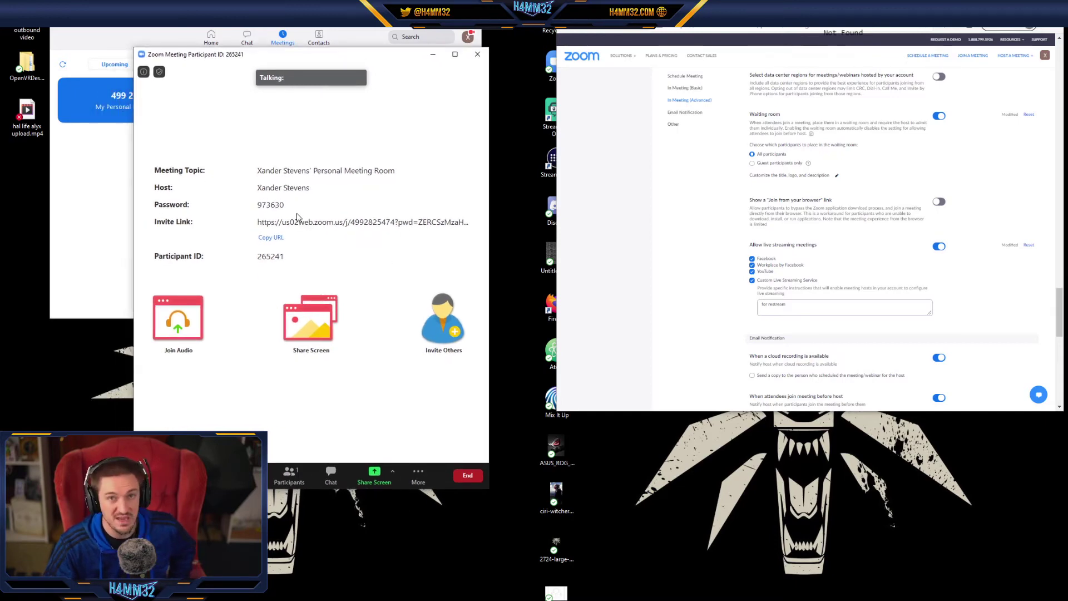
pyautogui.click(419, 479)
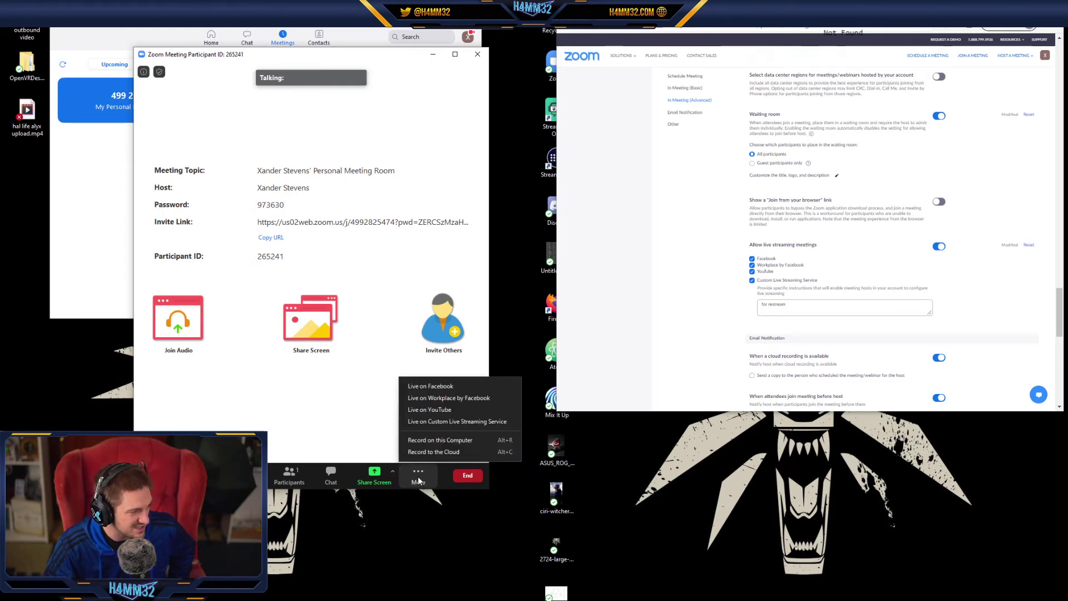
pyautogui.click(441, 422)
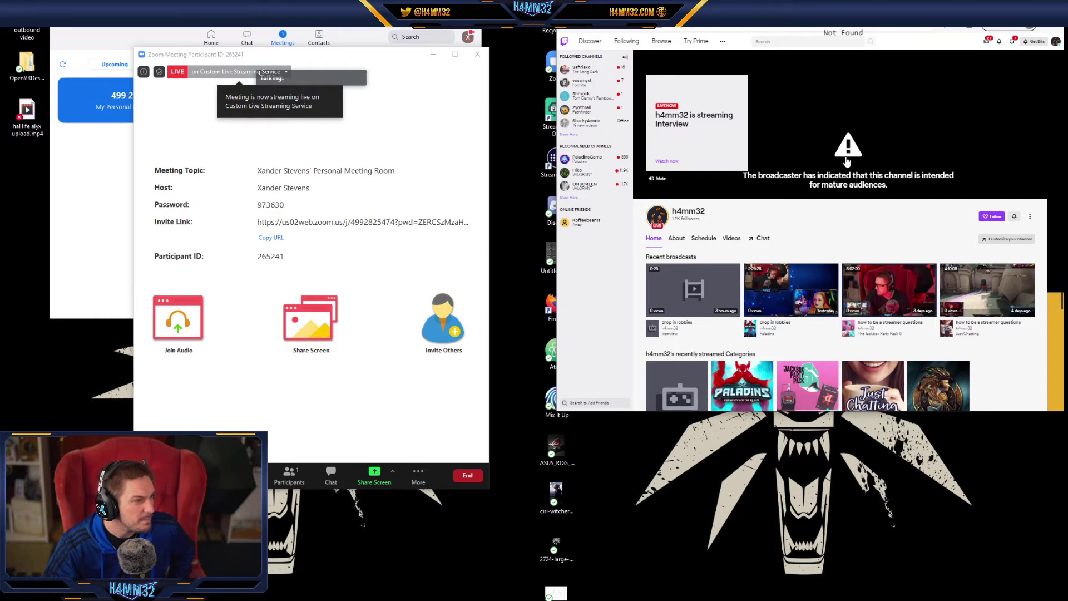
# Open the channel's current live stream on Twitch and start watching past the mature-audience warning
pyautogui.click(669, 162)
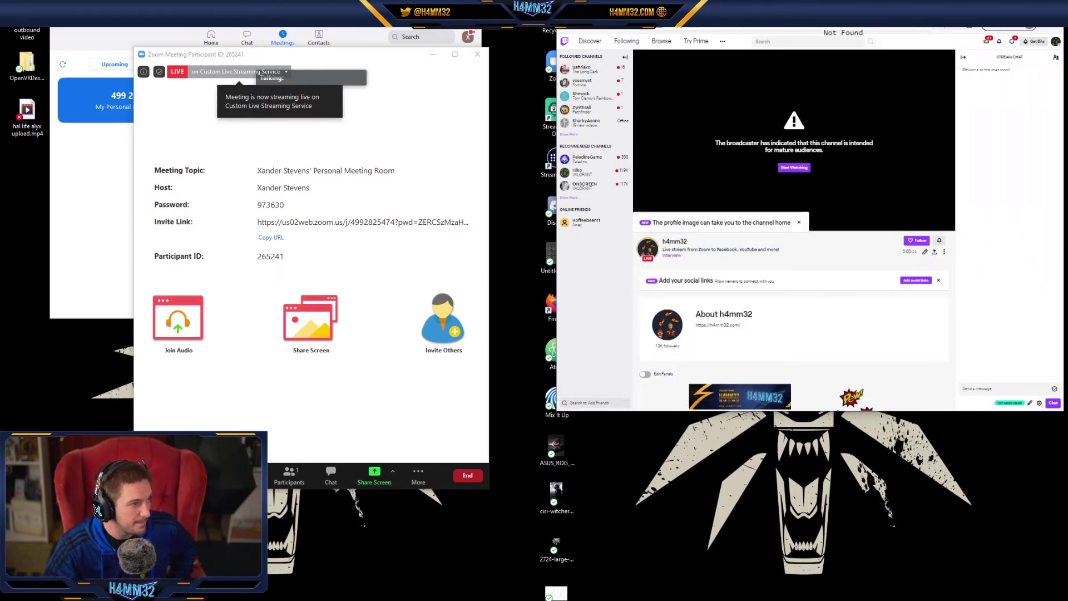
pyautogui.click(804, 168)
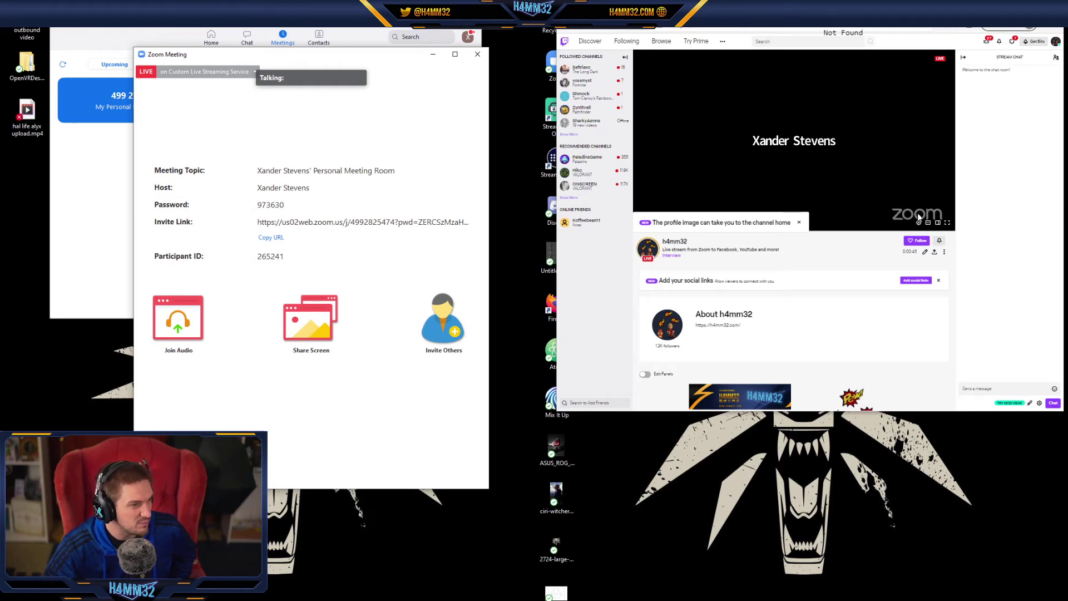
# Switch to YouTube, go to the account's own channel and open the live video "Live stream from Zoom to Facebook, YouTube and more!"
pyautogui.click(884, 30)
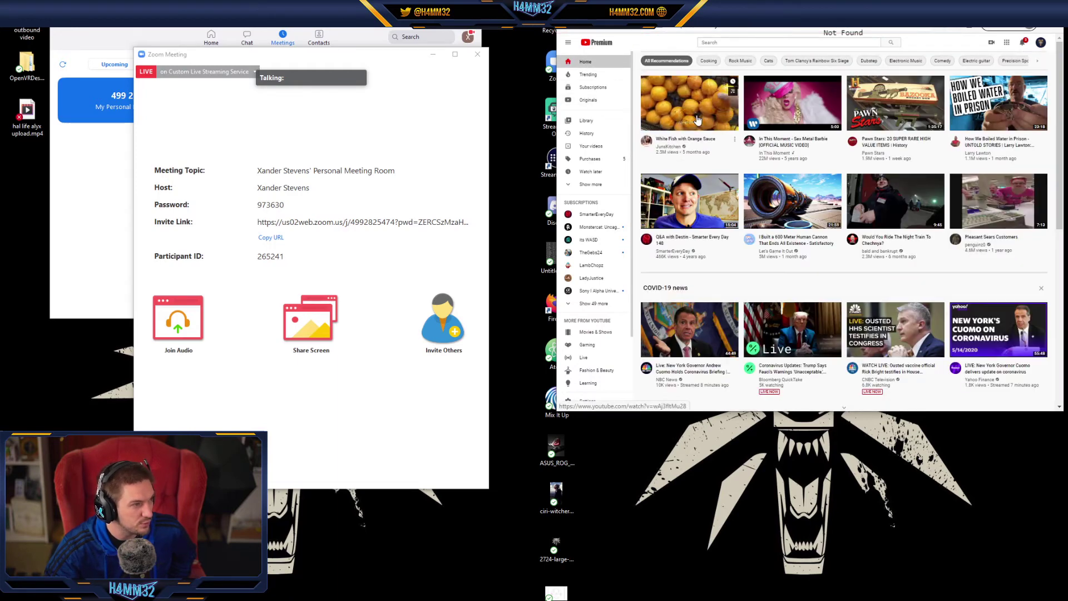
pyautogui.click(568, 43)
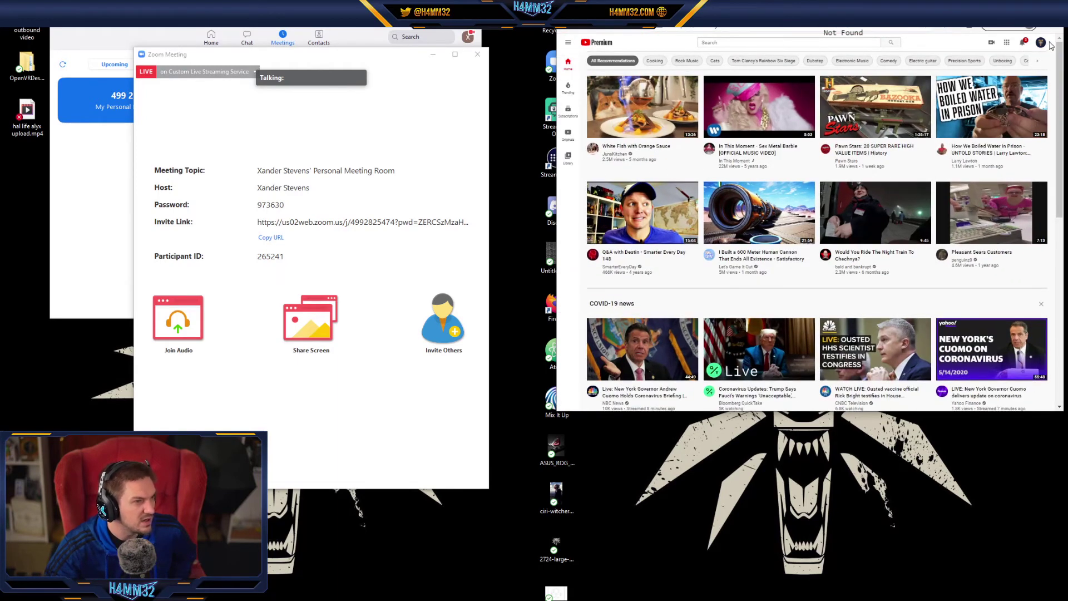
pyautogui.click(1040, 43)
pyautogui.click(1040, 43)
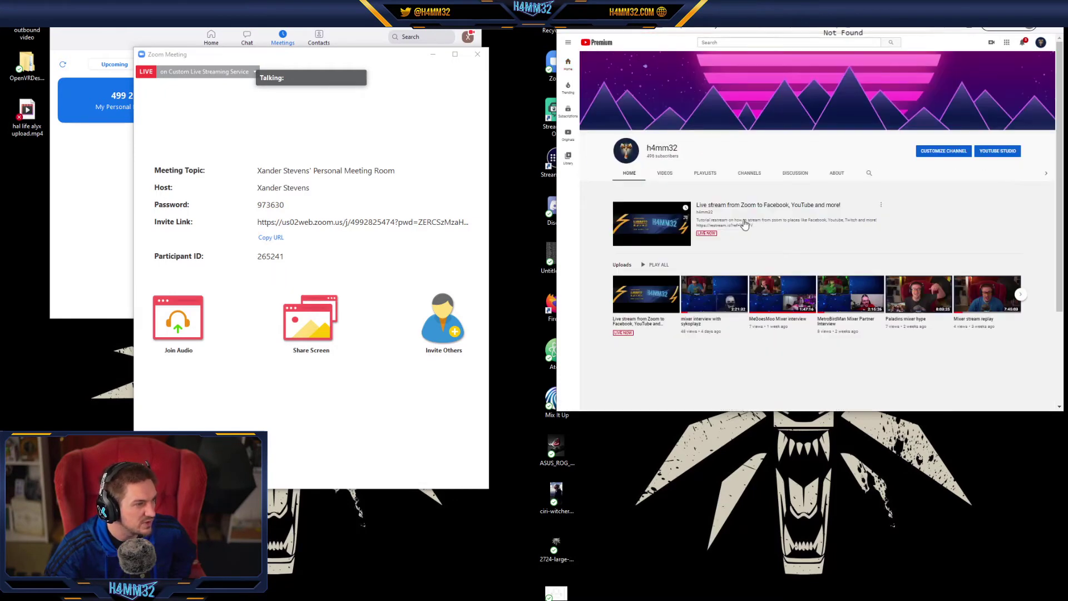
pyautogui.click(718, 218)
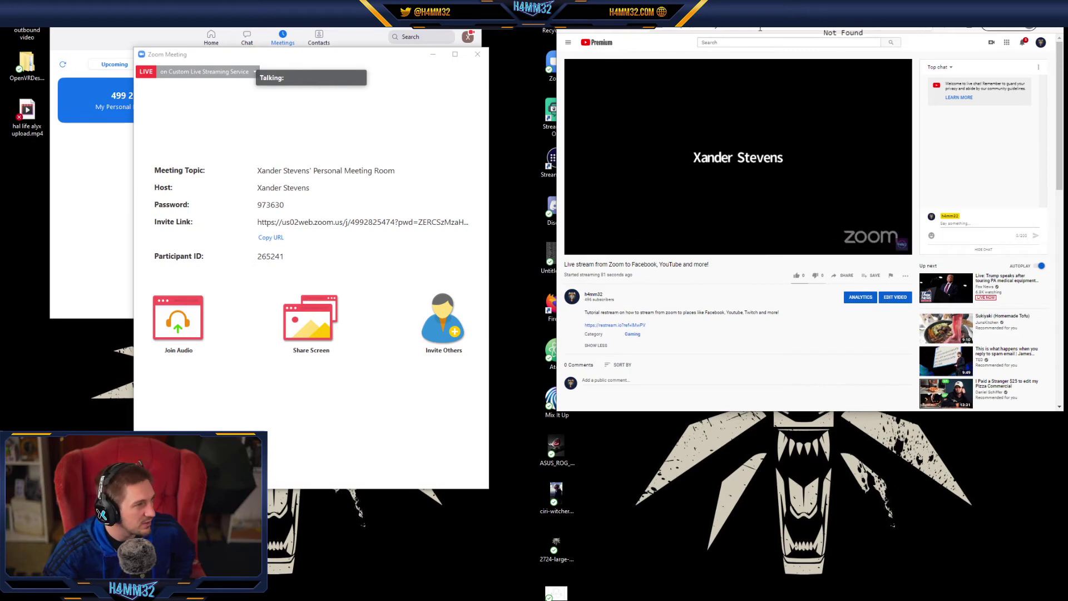
# Refresh the YouTube live page and review the connected channels in the Restream dashboard before returning to the Zoom meeting
pyautogui.press('F5')
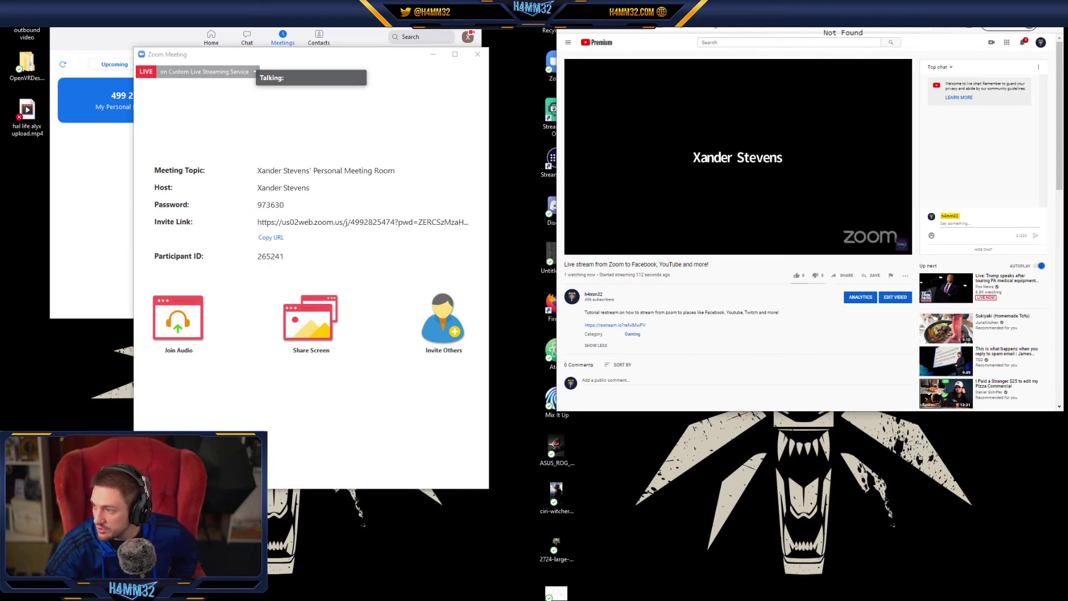
pyautogui.hotkey('alt', 'Tab')
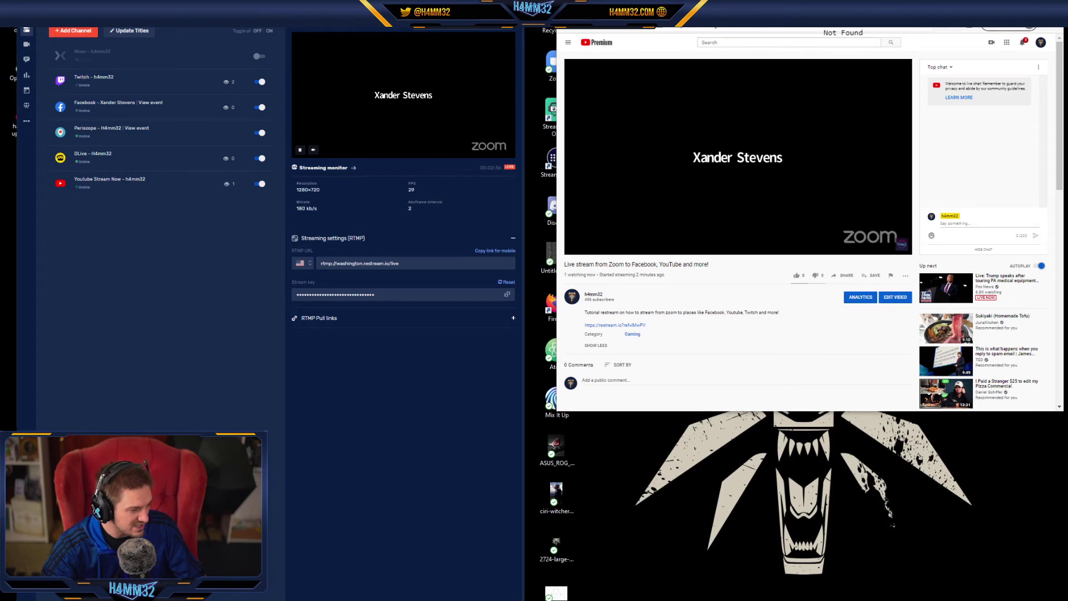
pyautogui.hotkey('alt', 'Tab')
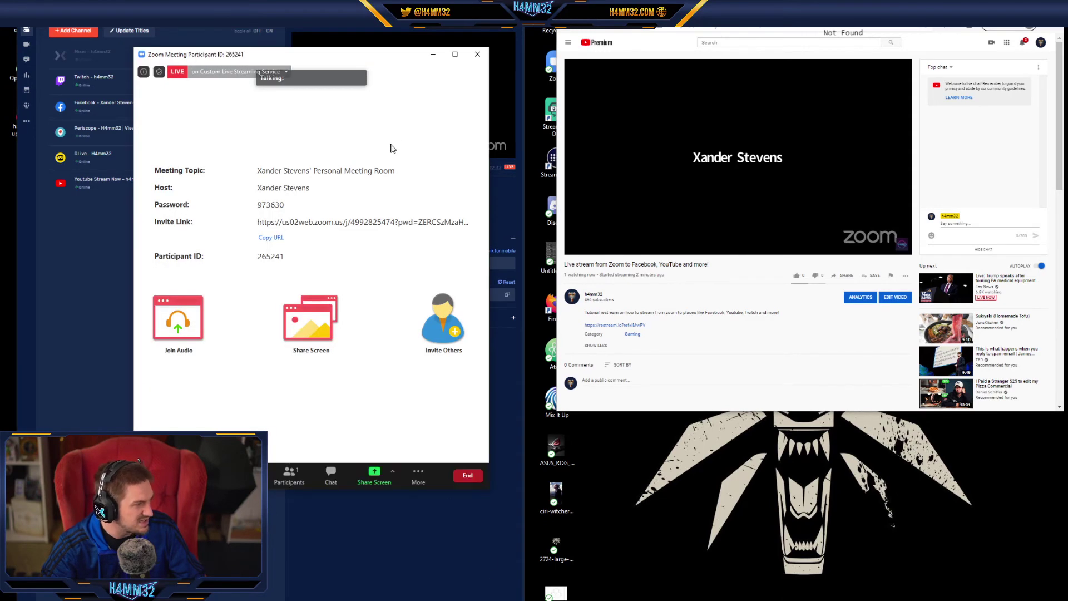
# Show the Zoom meeting's additional options containing Stop Live Stream without choosing any, and minimize the meeting window
pyautogui.click(420, 478)
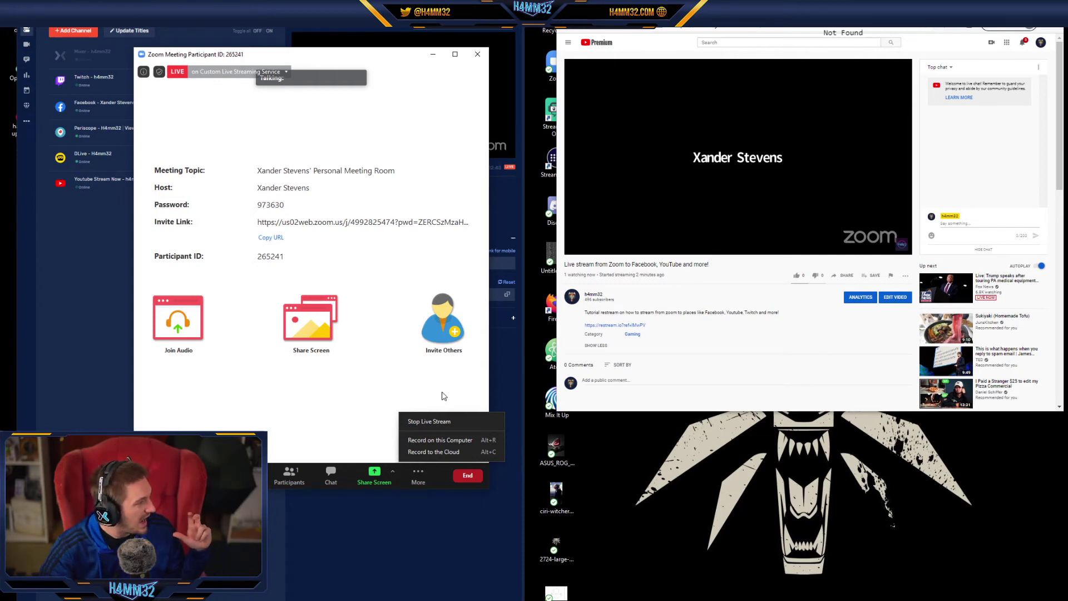
pyautogui.click(437, 51)
pyautogui.click(433, 54)
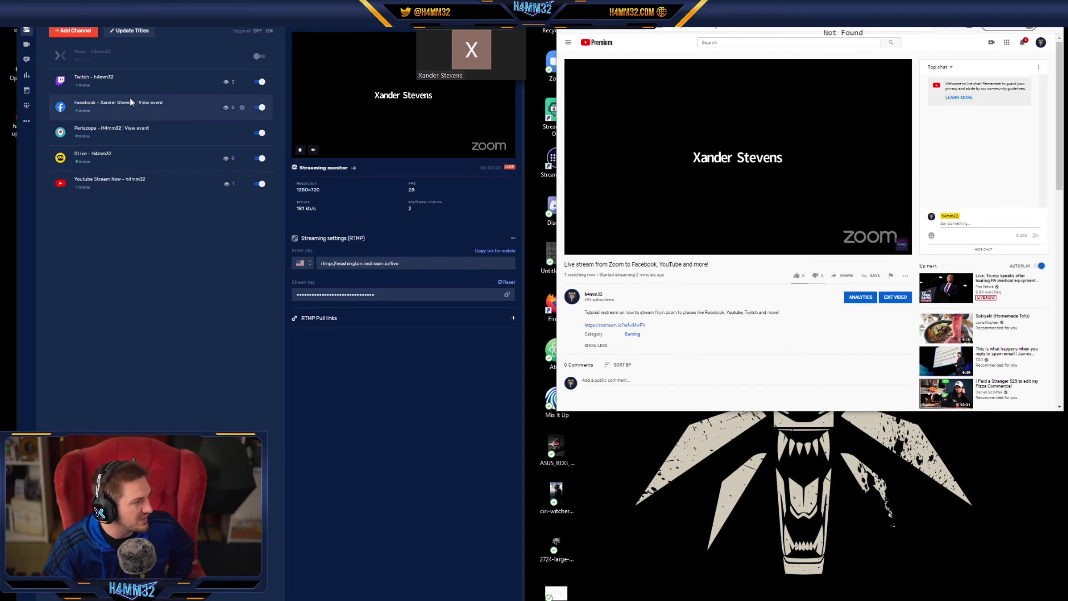
# Switch back to the Twitch live stream and send a chat message saying "Hi" to the viewer by name
pyautogui.hotkey('ctrl', 'shift', 'Tab')
pyautogui.hotkey('ctrl', 'shift', 'Tab')
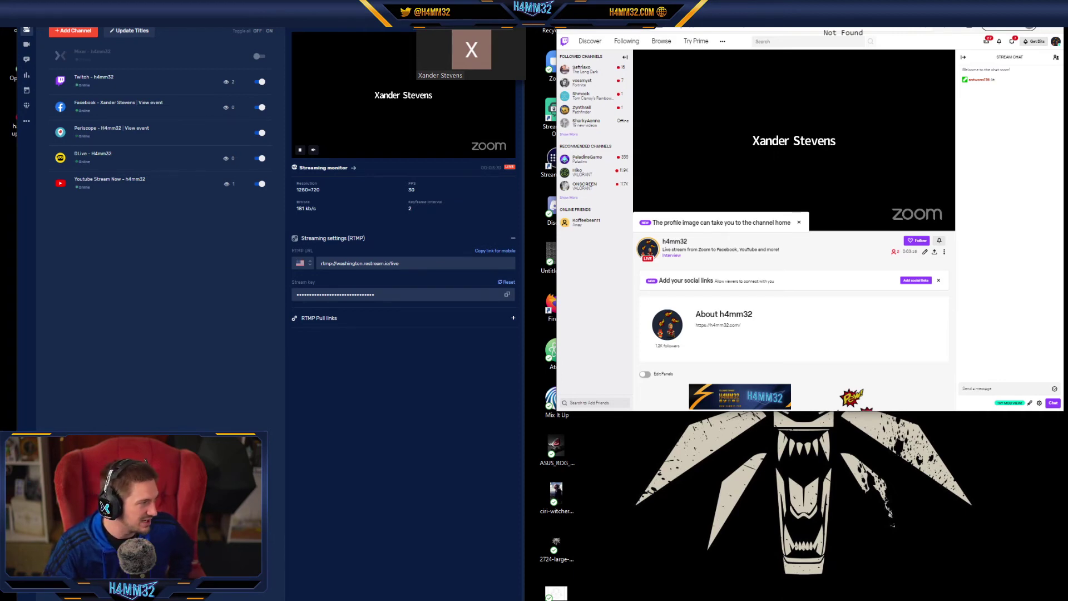
pyautogui.click(983, 389)
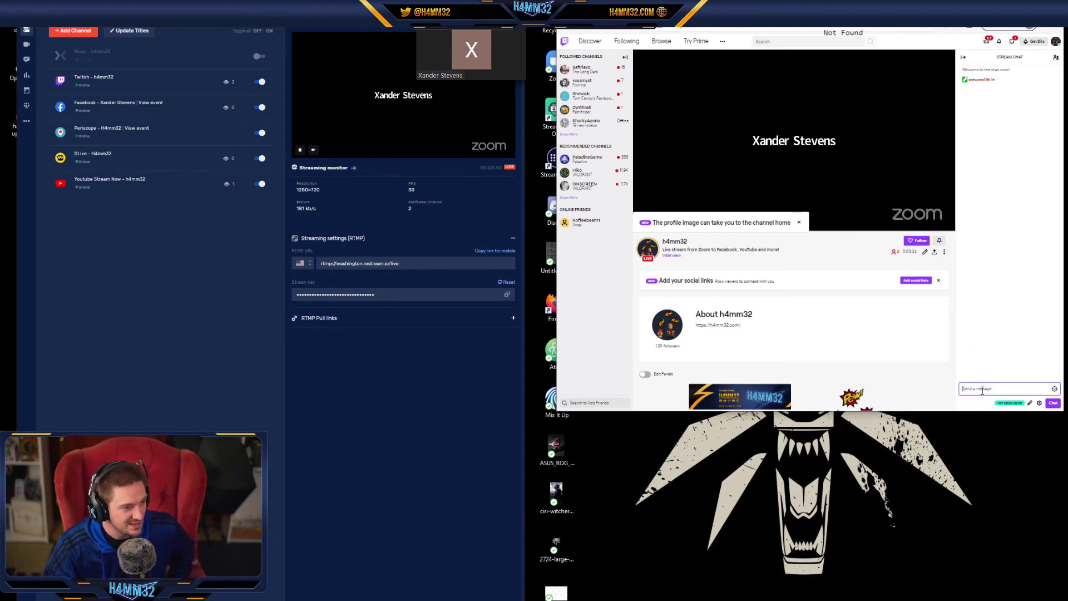
pyautogui.write('Hi a')
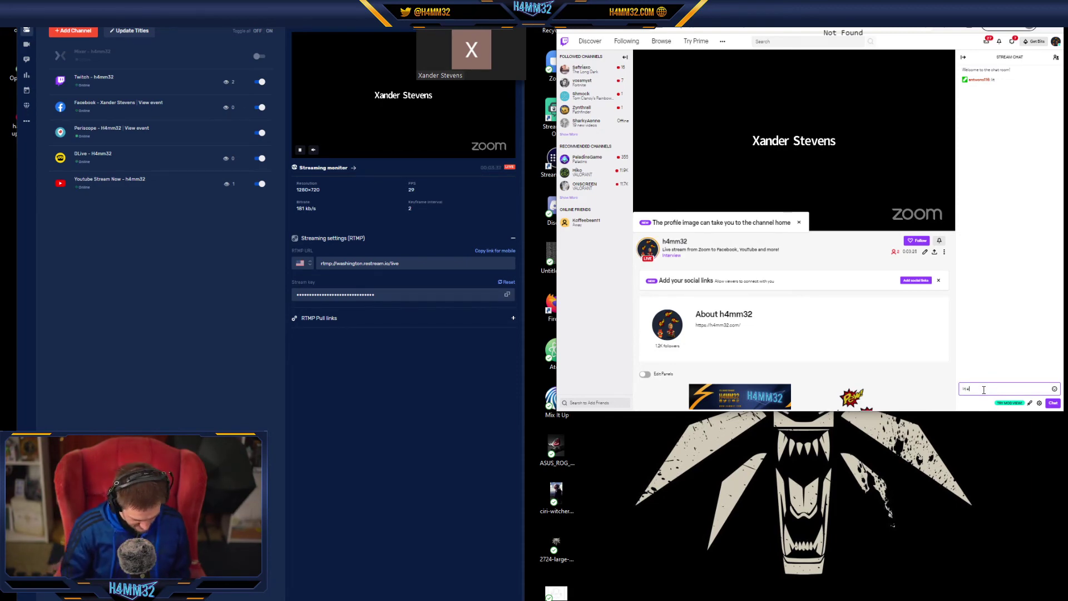
pyautogui.write('t antwon')
pyautogui.press('Return')
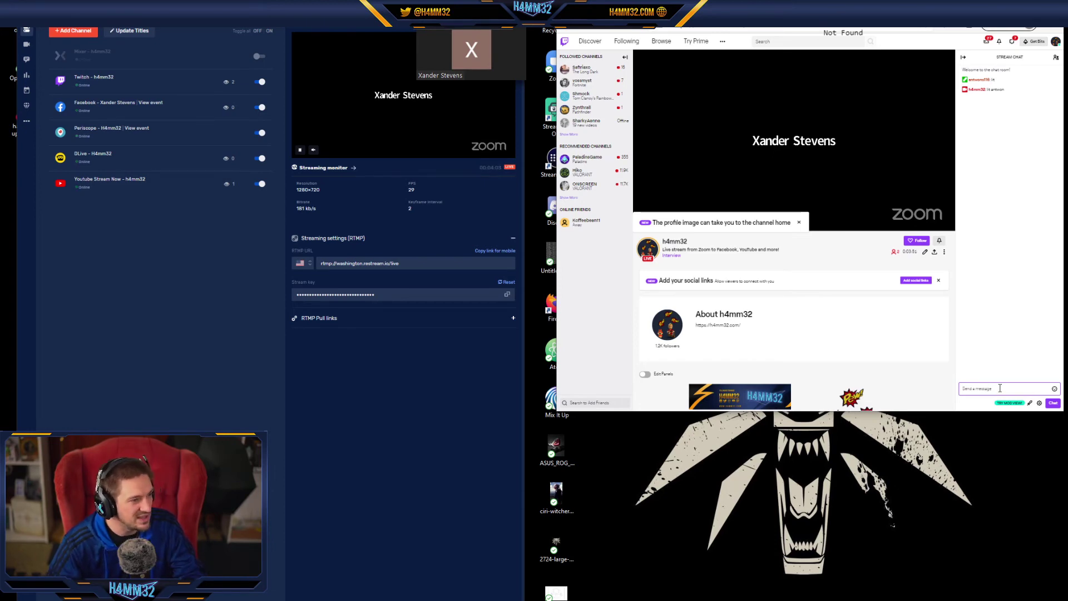
pyautogui.click(1001, 387)
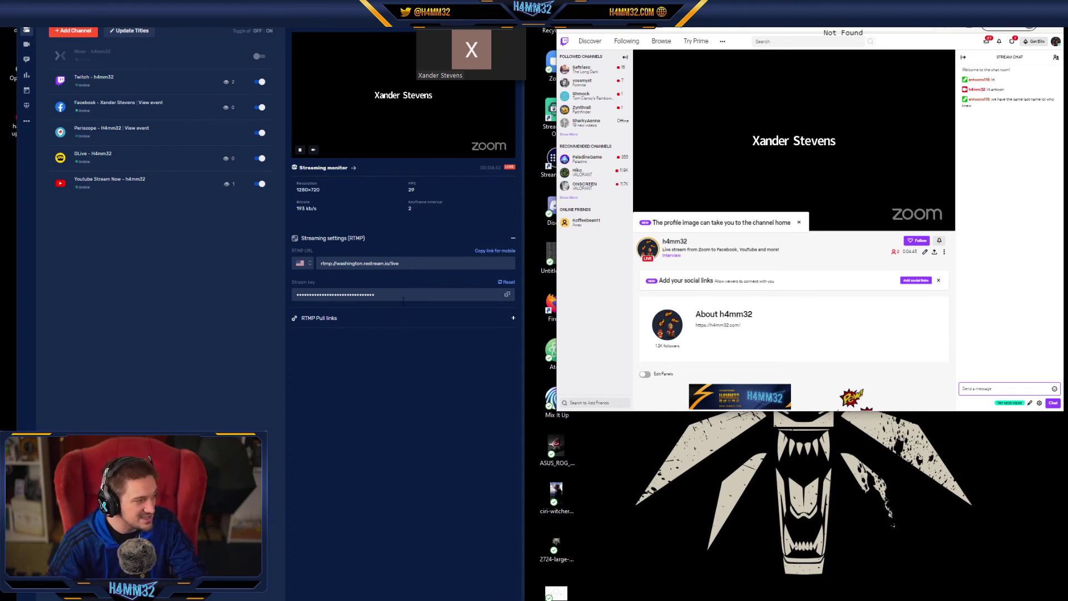
pyautogui.click(862, 414)
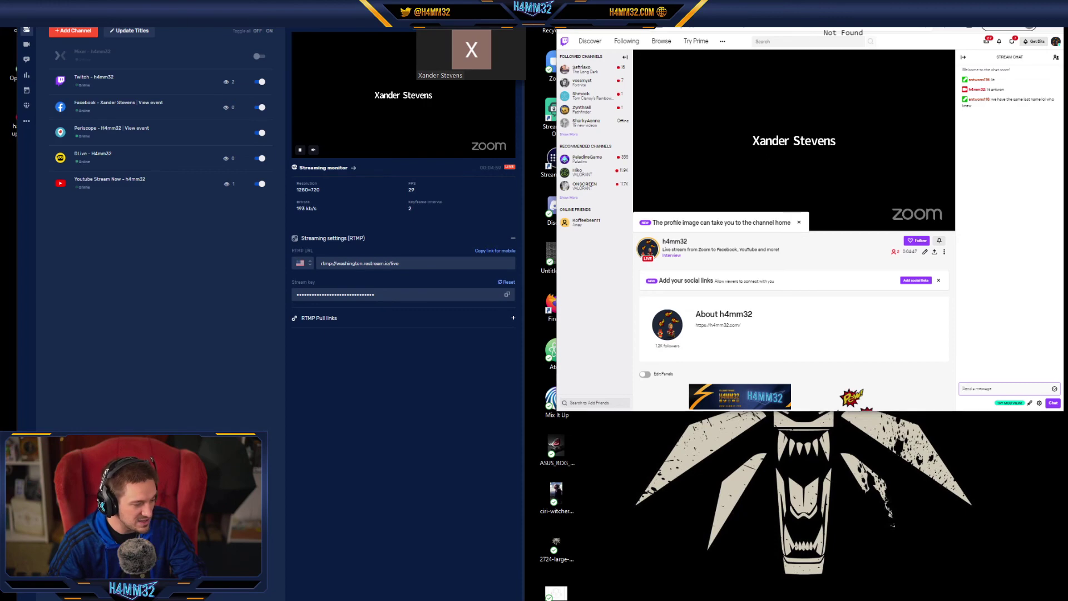